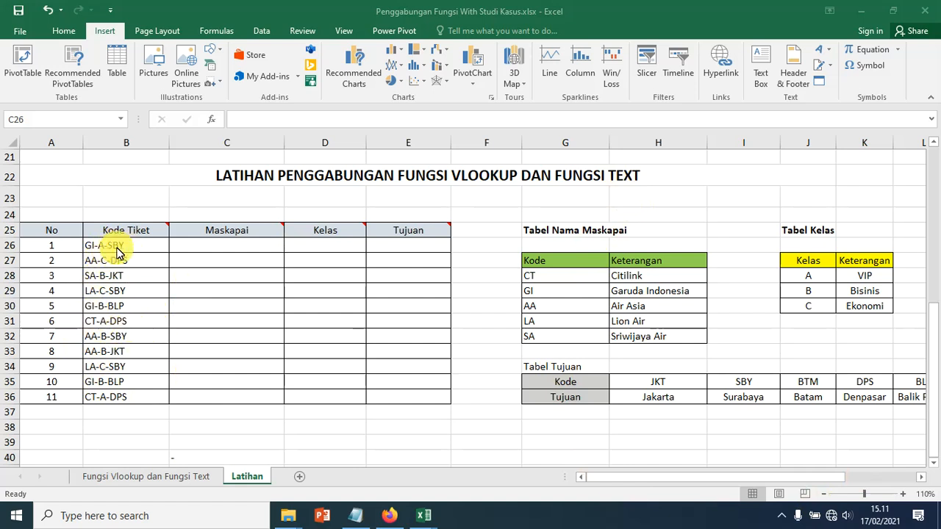
- Enter the trial formula =RIGHT(B26;2) in cell B38 below the ticket table
{"action": "left_click", "coordinate": [126, 430]}
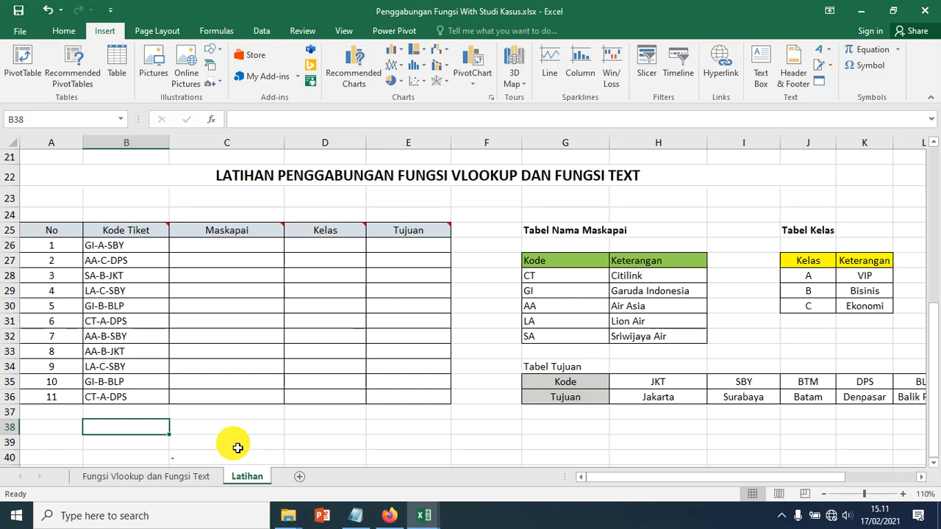
{"action": "type", "text": "=RE"}
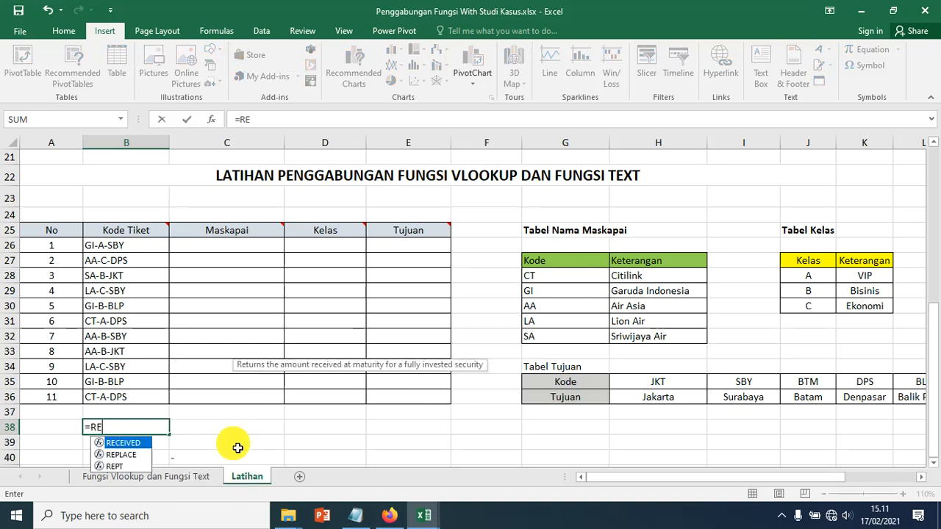
{"action": "key", "text": "BackSpace"}
{"action": "type", "text": "IGHT("}
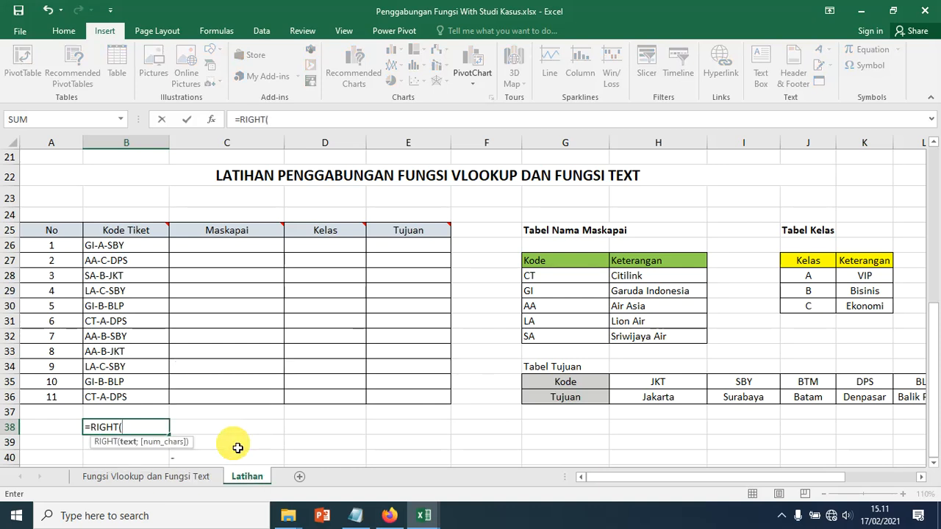
{"action": "left_click", "coordinate": [142, 253]}
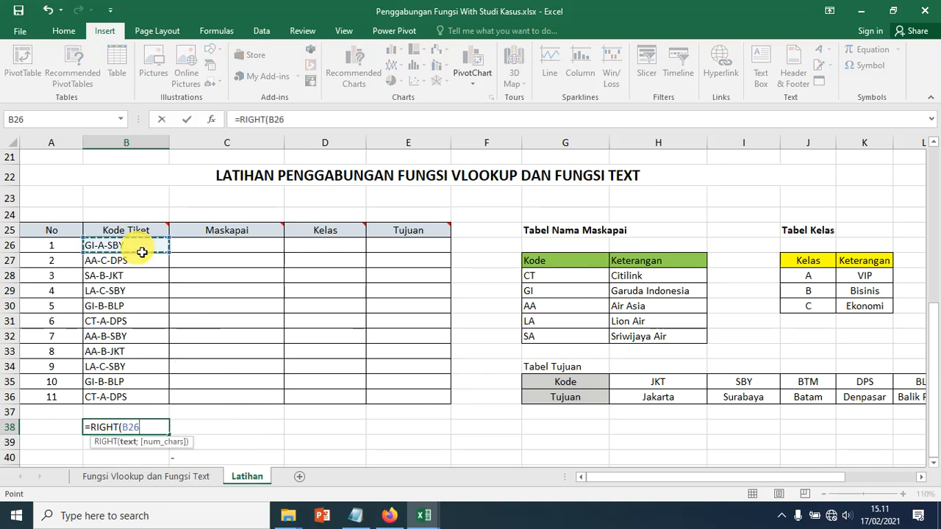
{"action": "type", "text": ";2"}
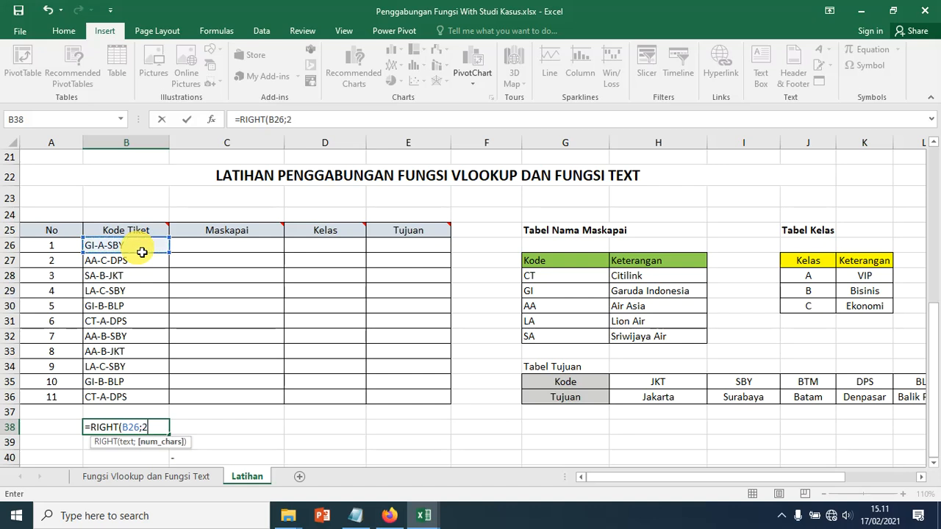
{"action": "type", "text": ")"}
{"action": "key", "text": "Return"}
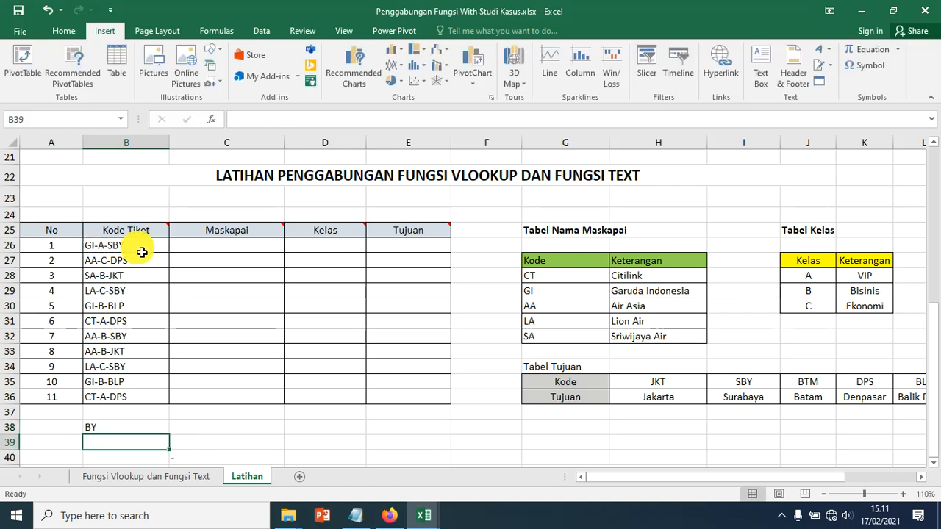
- Change the trial RIGHT formula in B38 to extract 3 characters, and clear the cell
{"action": "left_click", "coordinate": [105, 429]}
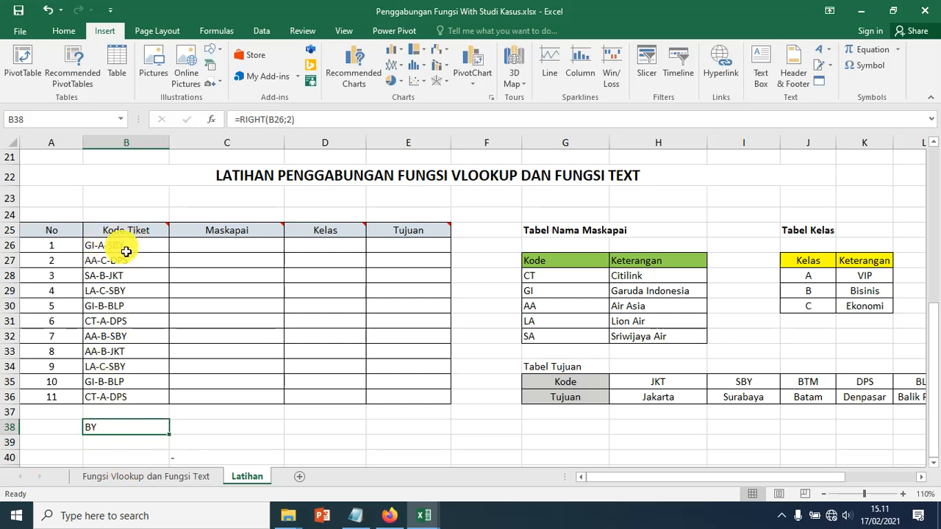
{"action": "left_click", "coordinate": [127, 444]}
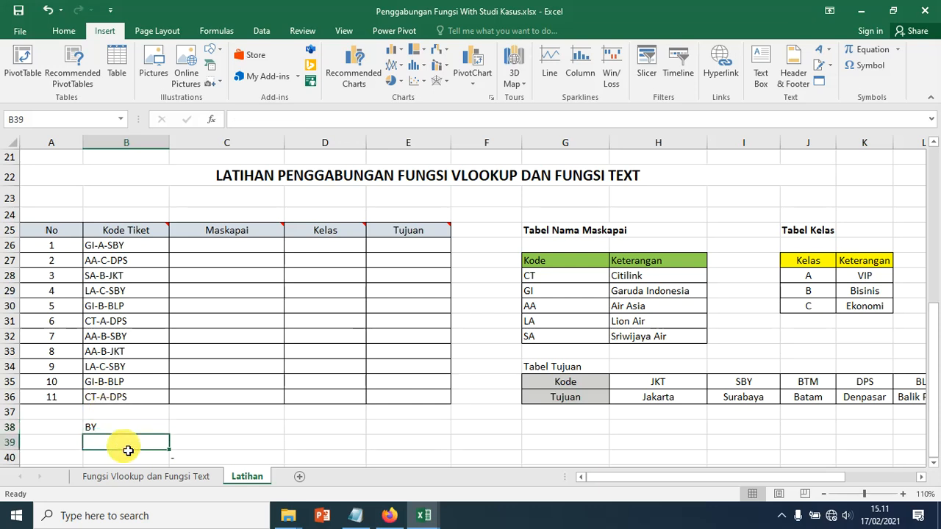
{"action": "left_click", "coordinate": [121, 434]}
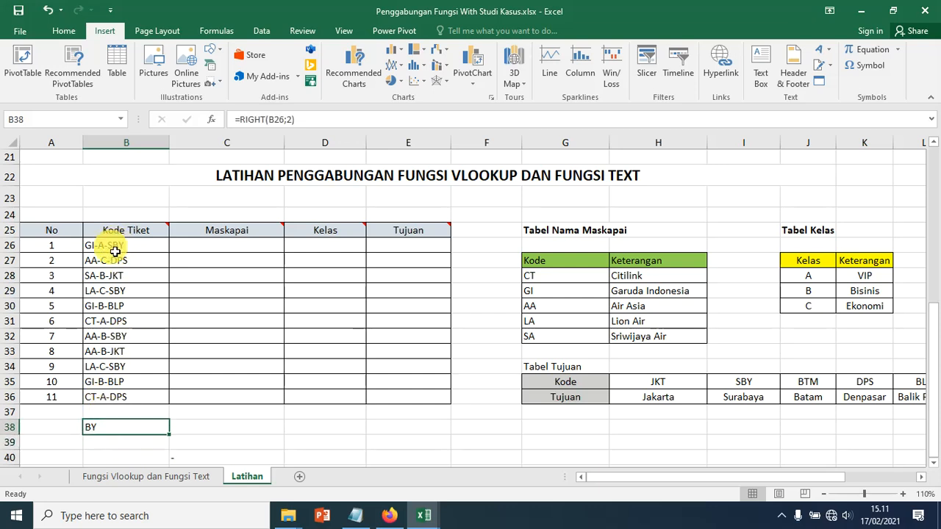
{"action": "left_click", "coordinate": [296, 122]}
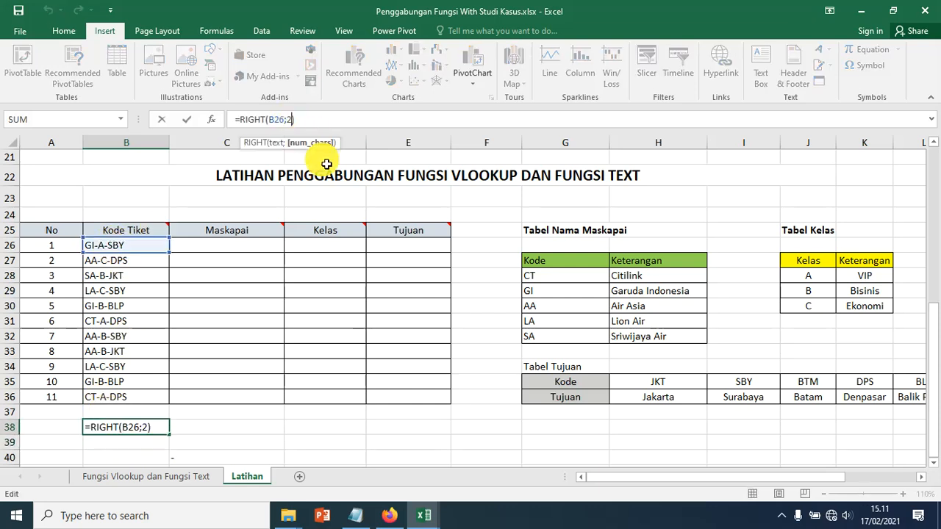
{"action": "type", "text": "3"}
{"action": "key", "text": "Return"}
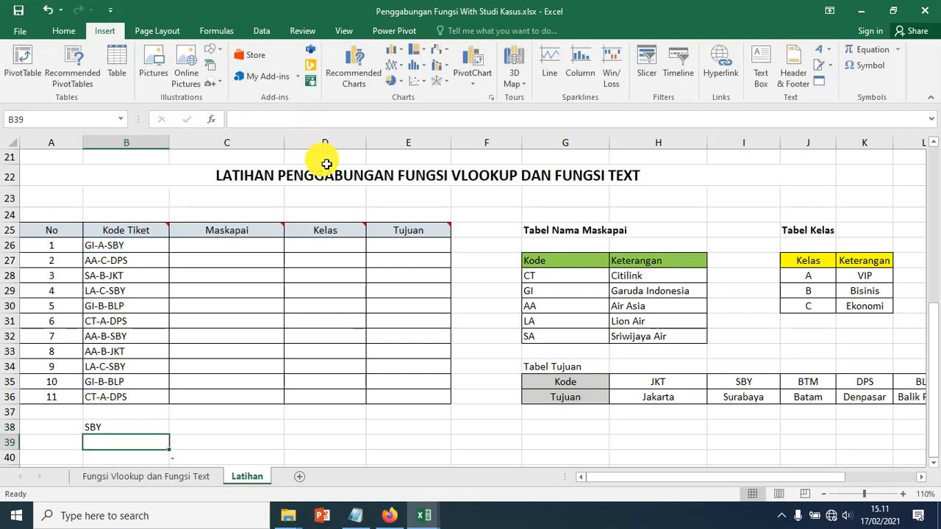
{"action": "key", "text": "Up"}
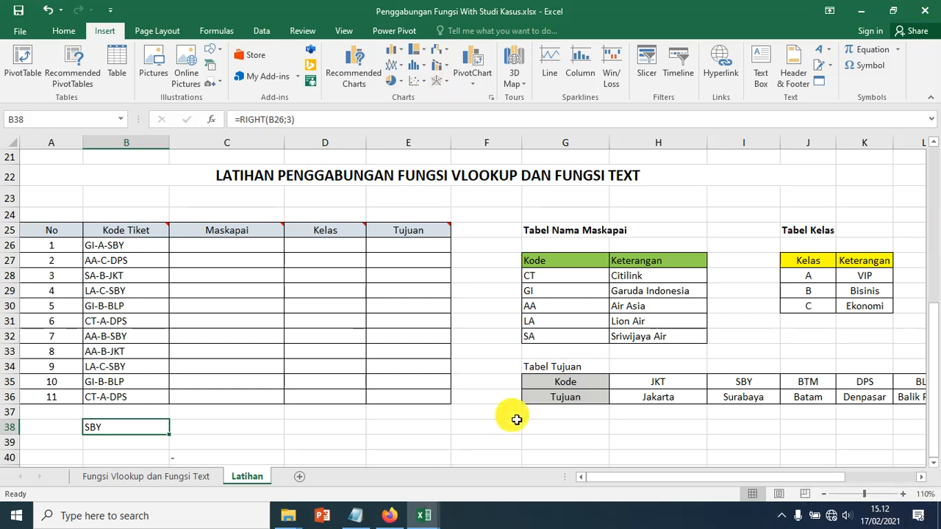
{"action": "key", "text": "Delete"}
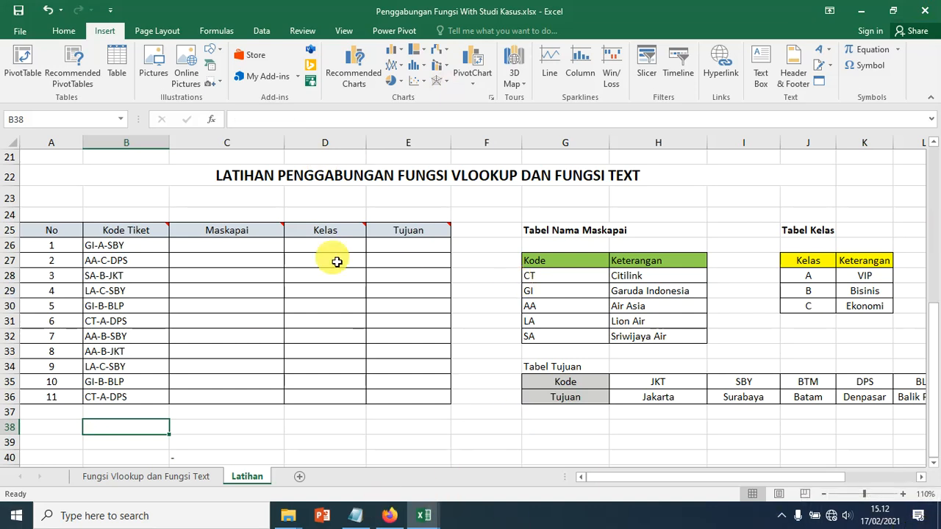
- Start a VLOOKUP formula in C26, the first cell of the Maskapai column
{"action": "left_click", "coordinate": [238, 245]}
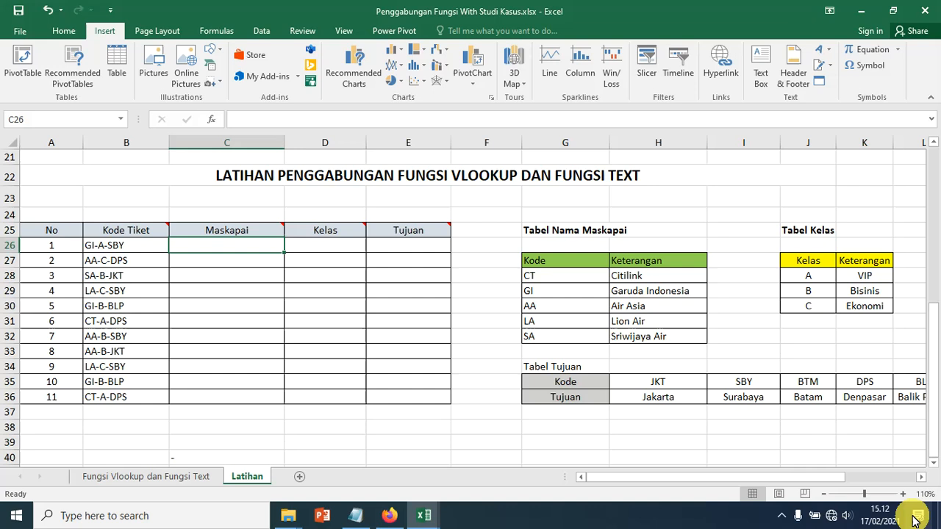
{"action": "left_click", "coordinate": [903, 494]}
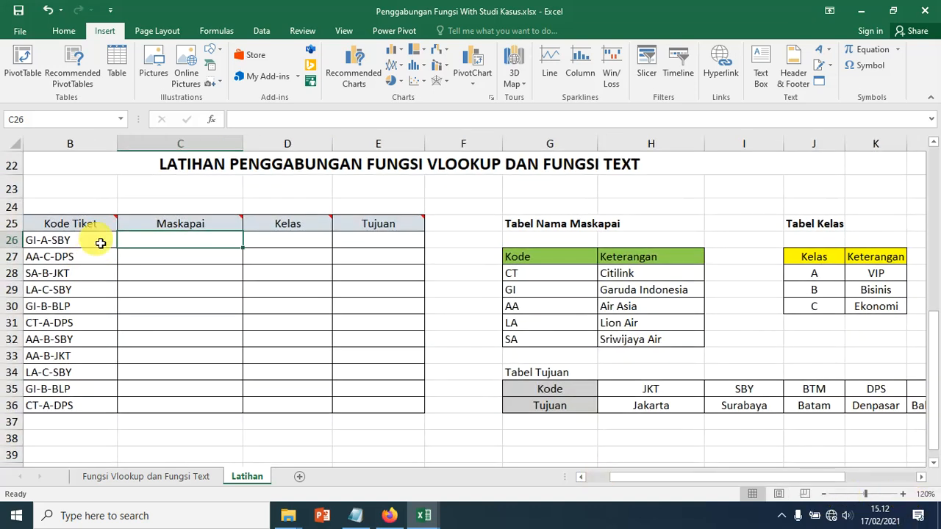
{"action": "type", "text": "="}
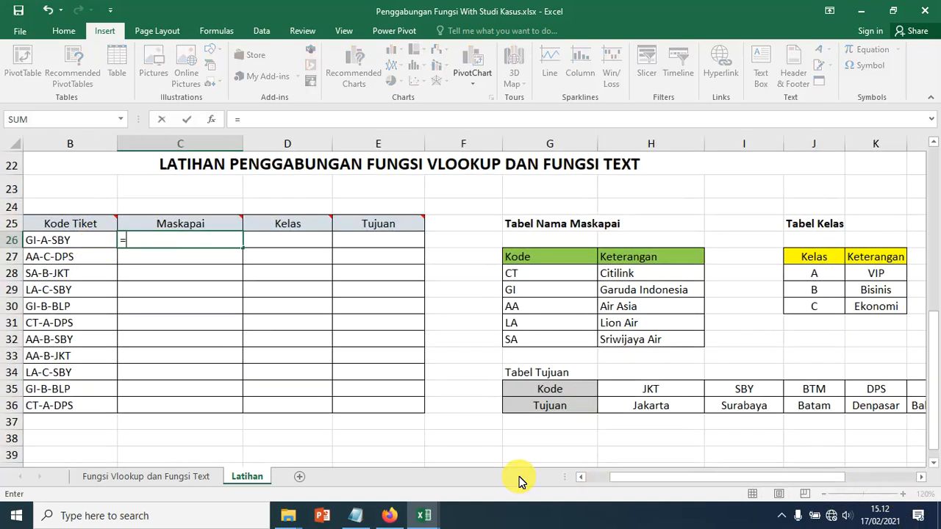
{"action": "type", "text": "VLOO"}
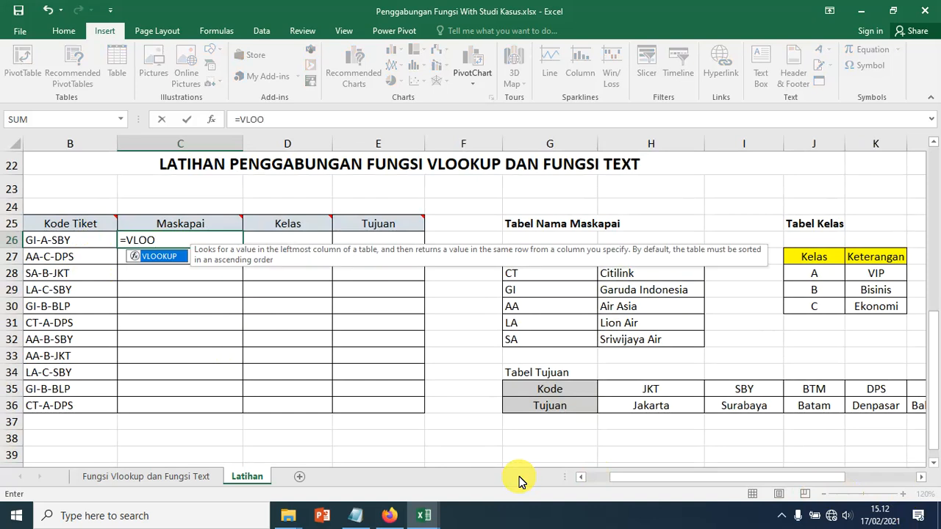
{"action": "type", "text": "KUP("}
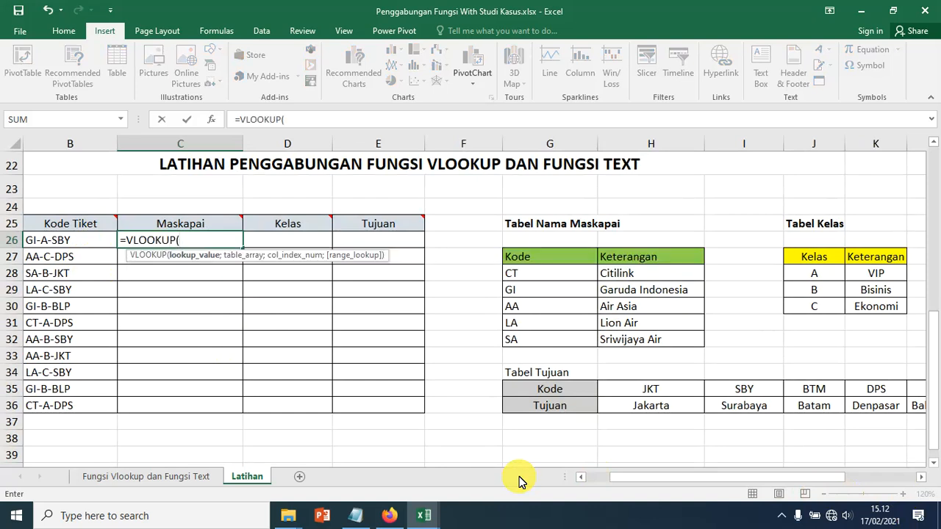
{"action": "left_click", "coordinate": [59, 244]}
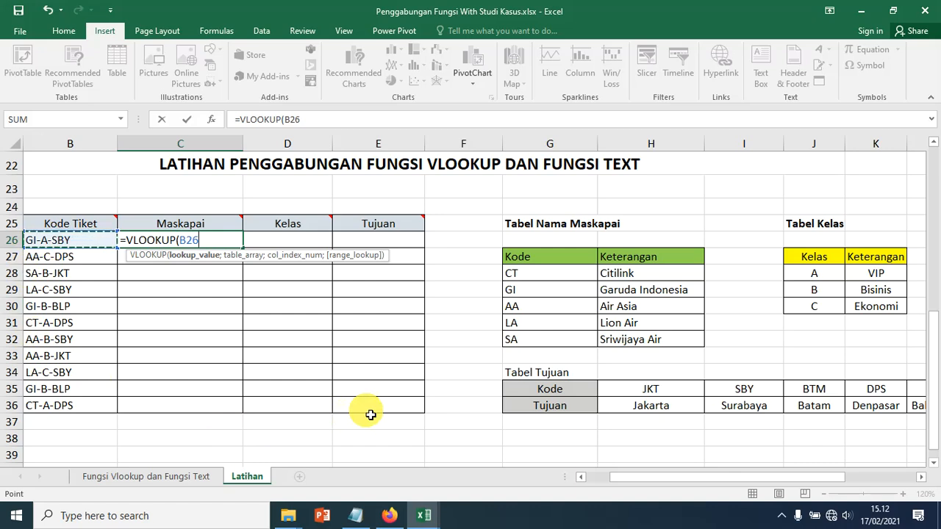
{"action": "key", "text": "BackSpace"}
{"action": "key", "text": "BackSpace"}
{"action": "key", "text": "BackSpace"}
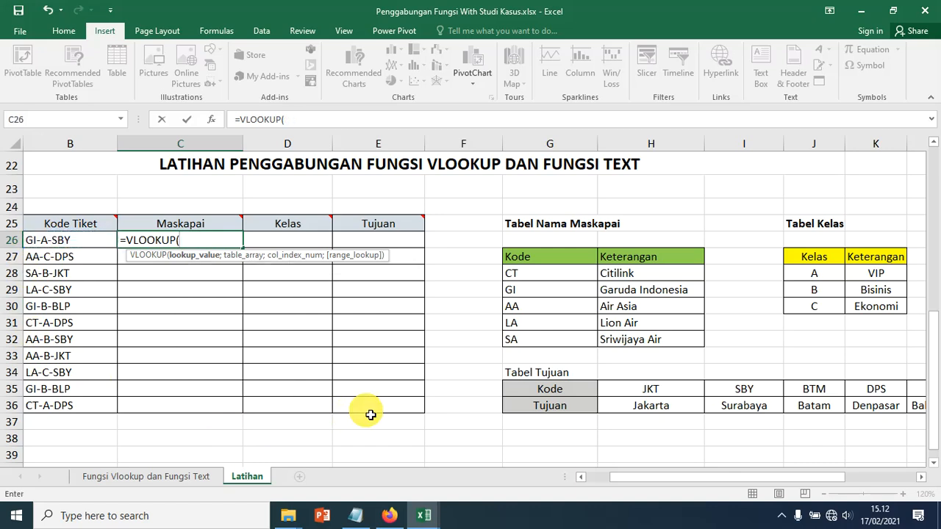
- Nest LEFT(B26;2) as the lookup value of the VLOOKUP formula in C26
{"action": "type", "text": "LE"}
{"action": "key", "text": "Tab"}
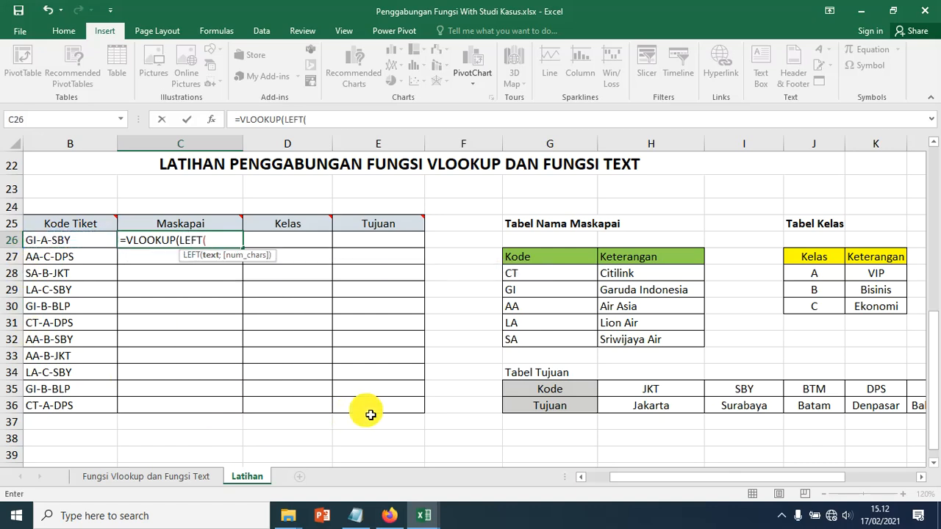
{"action": "left_click", "coordinate": [70, 242]}
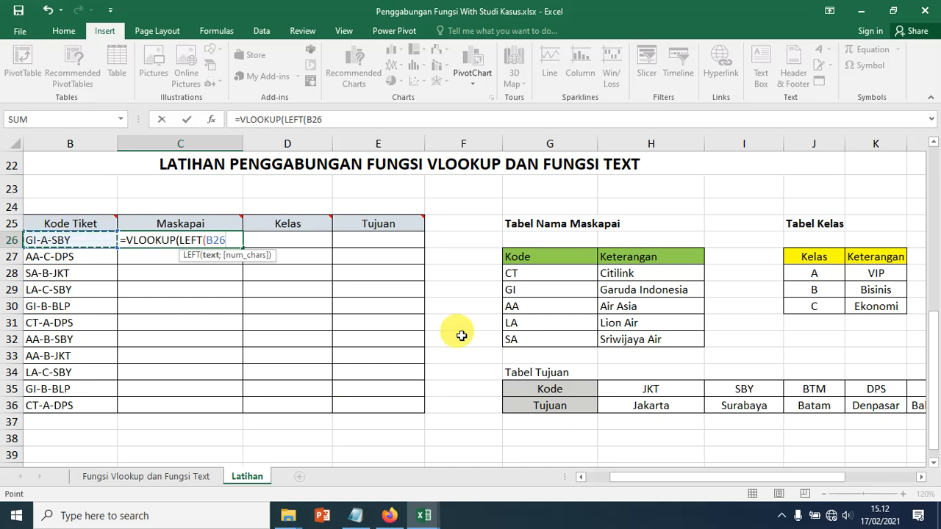
{"action": "type", "text": ";"}
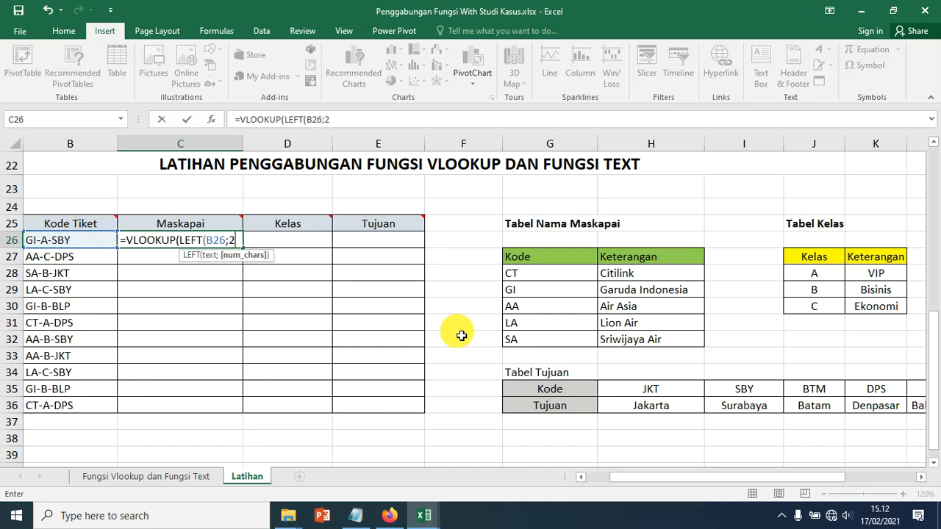
{"action": "type", "text": "2);"}
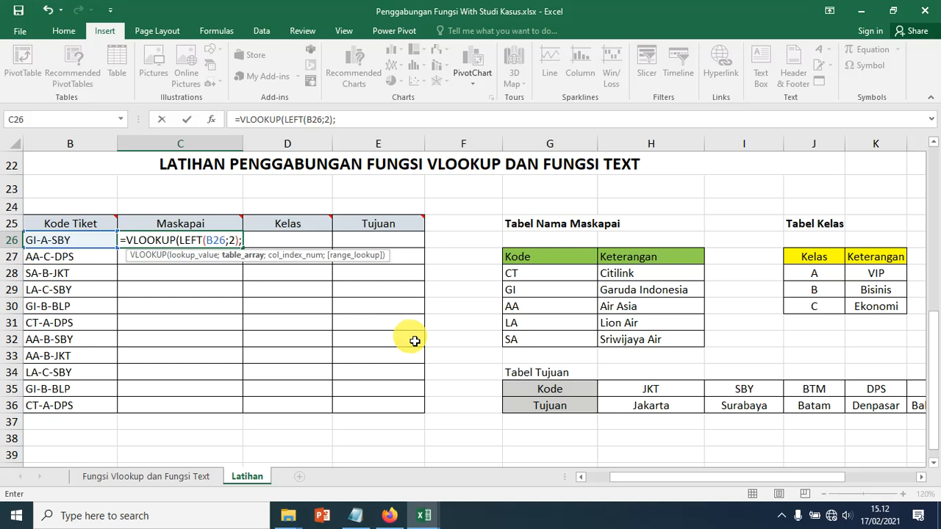
- Complete the C26 formula with the absolute airline table range $G$27:$H$32, column index 2 and exact match 0
{"action": "left_click_drag", "start_coordinate": [555, 257], "coordinate": [655, 341]}
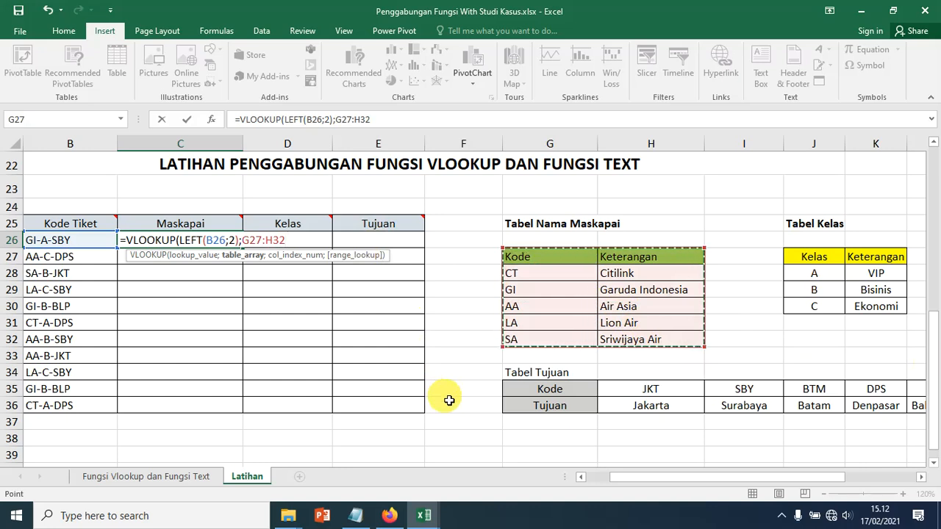
{"action": "key", "text": "F4"}
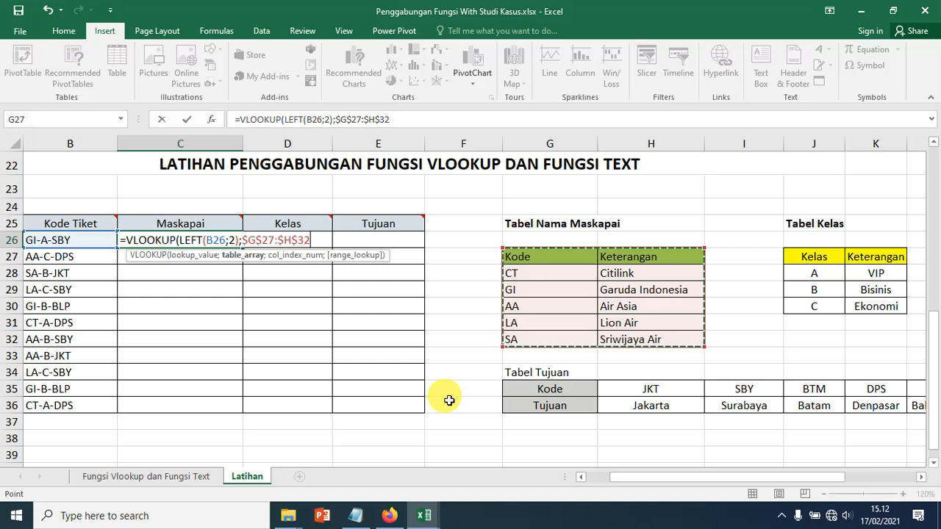
{"action": "type", "text": ";"}
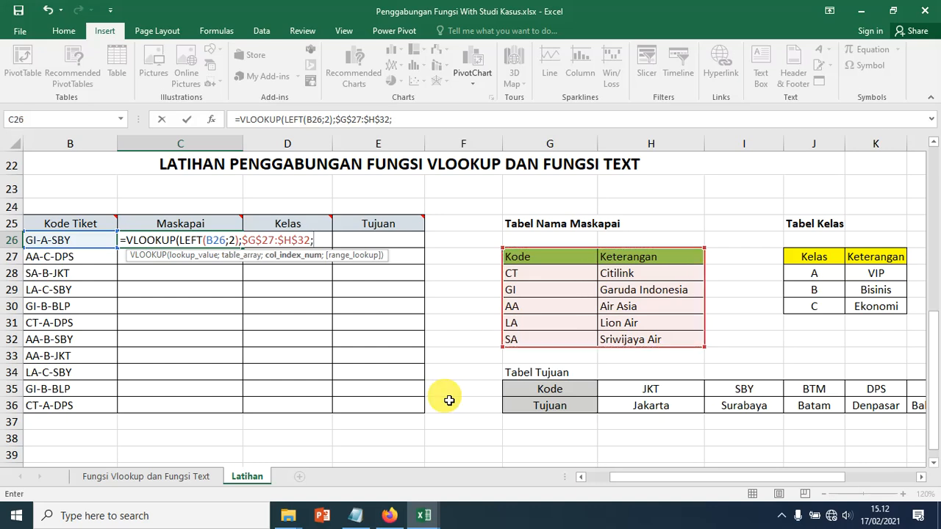
{"action": "type", "text": "2;"}
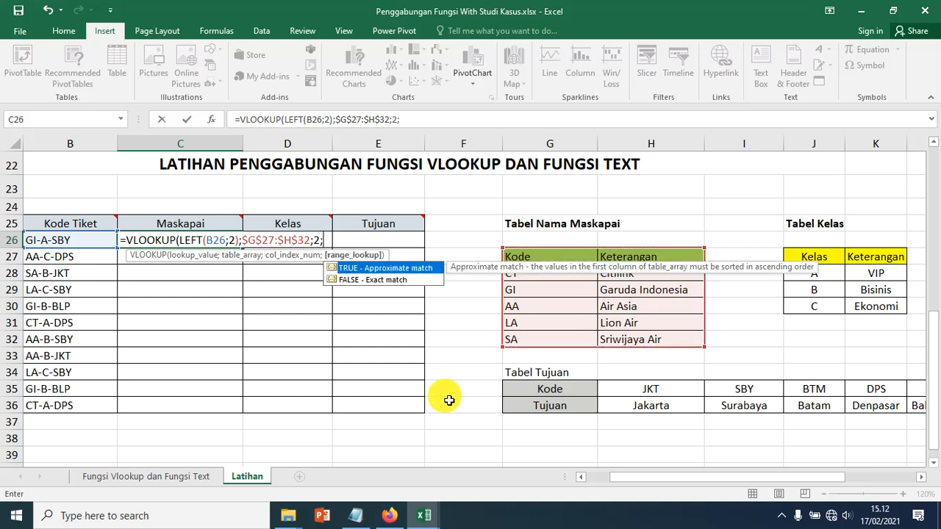
{"action": "type", "text": "0)"}
{"action": "key", "text": "Return"}
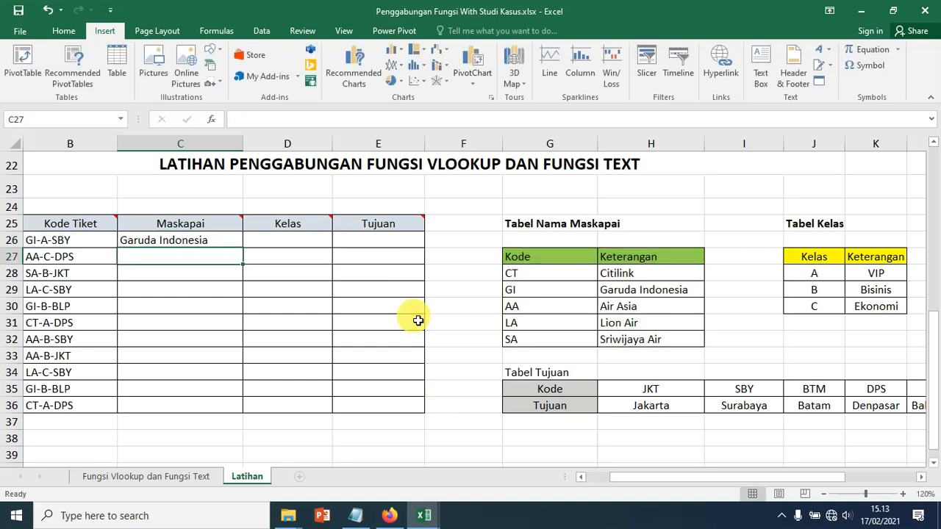
- Fill the C26 formula down the Maskapai column to C36 and check several airline names against their ticket codes
{"action": "left_click", "coordinate": [172, 244]}
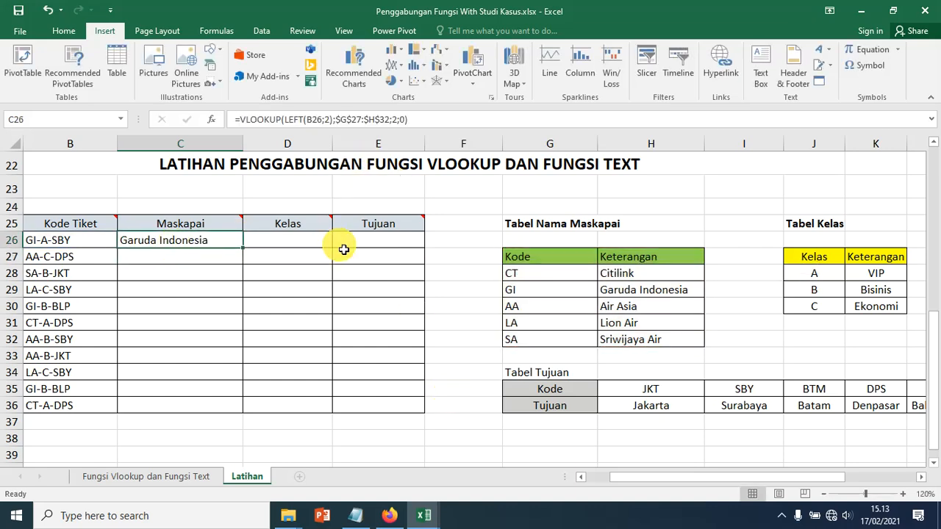
{"action": "left_click_drag", "start_coordinate": [249, 254], "coordinate": [233, 421]}
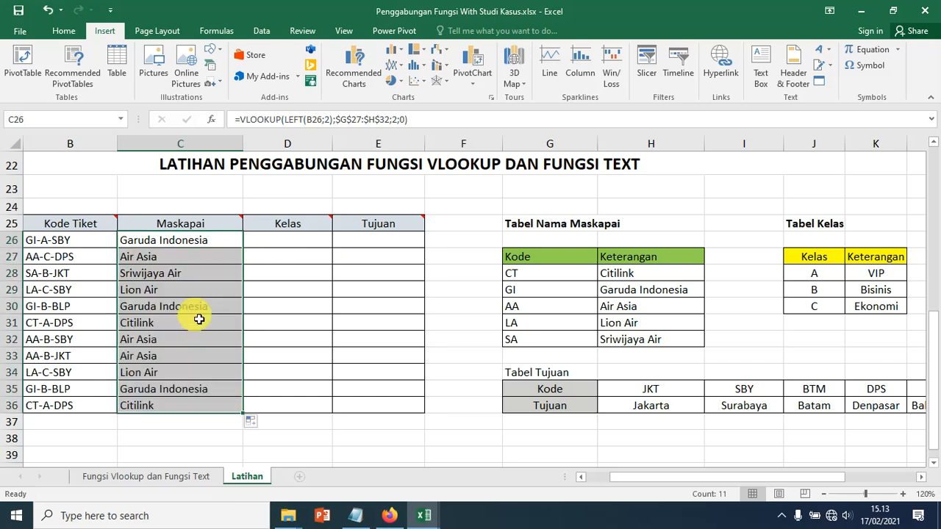
{"action": "left_click", "coordinate": [188, 294]}
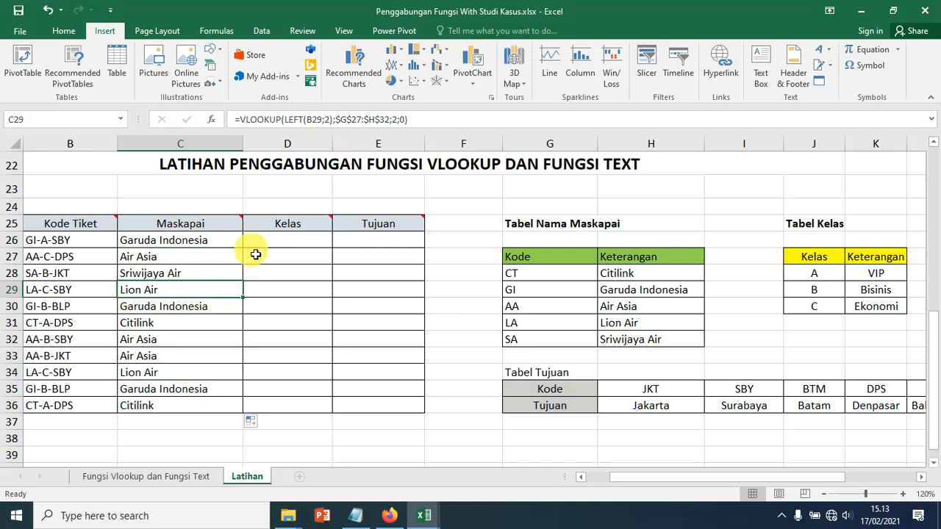
{"action": "left_click", "coordinate": [205, 241]}
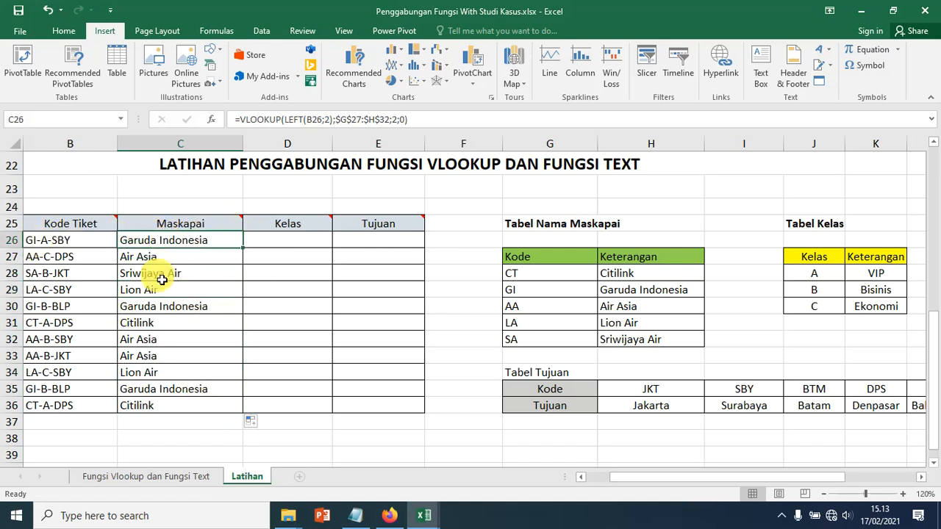
{"action": "left_click", "coordinate": [37, 327]}
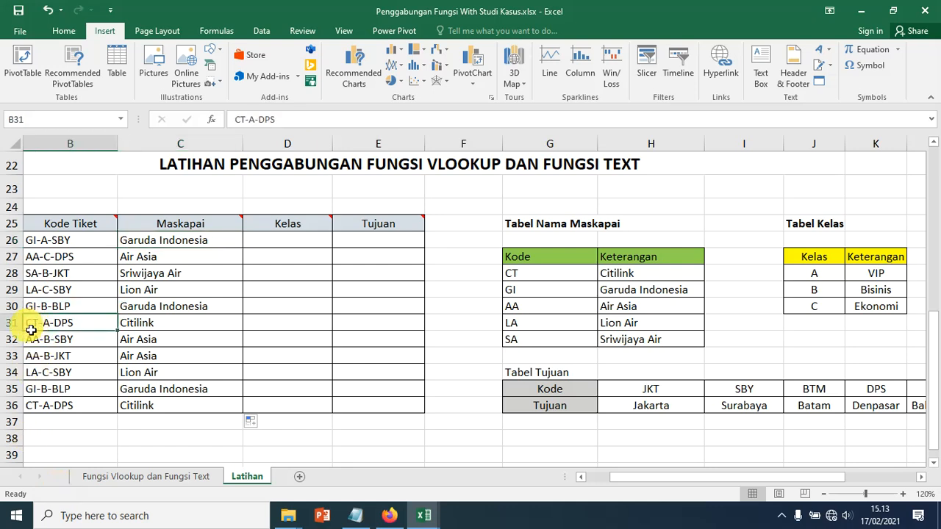
{"action": "left_click", "coordinate": [183, 329]}
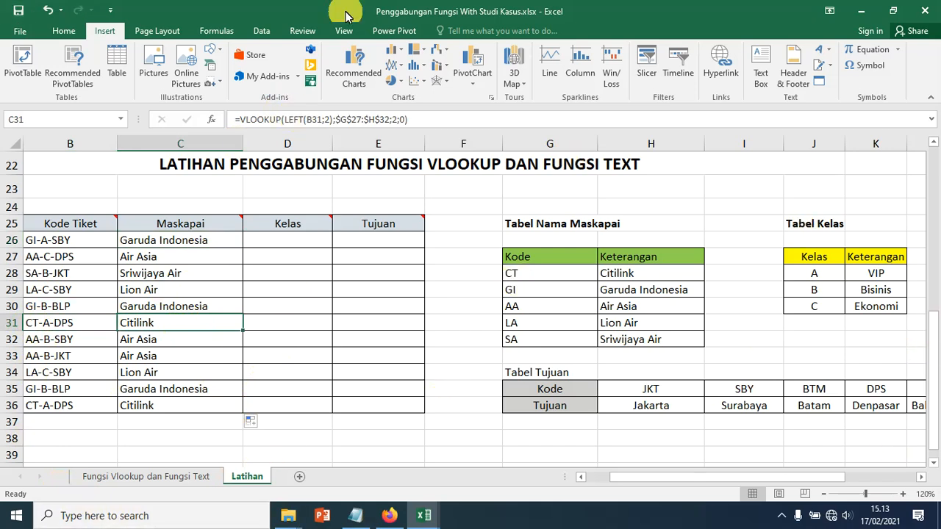
- Check the class codes in the Tabel Kelas table and start a VLOOKUP formula in D26, the first Kelas cell
{"action": "left_click", "coordinate": [313, 245]}
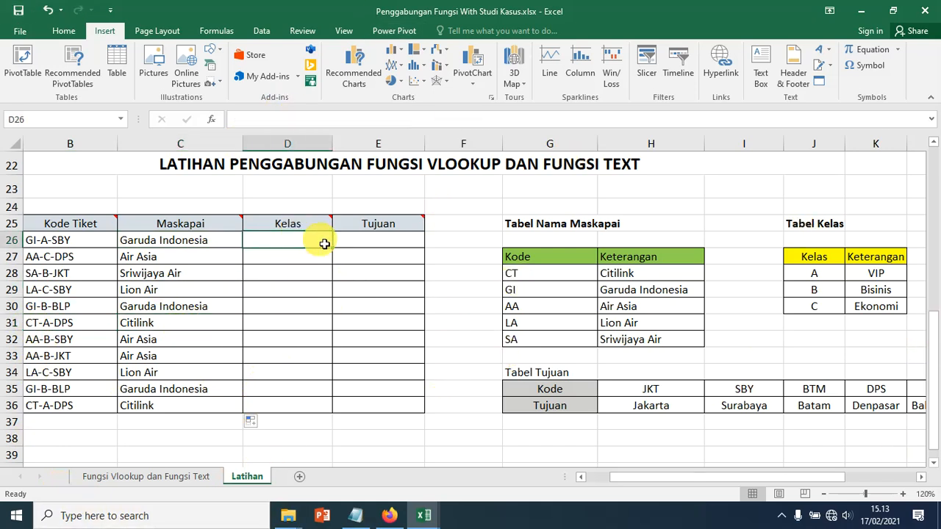
{"action": "mouse_move", "coordinate": [322, 225]}
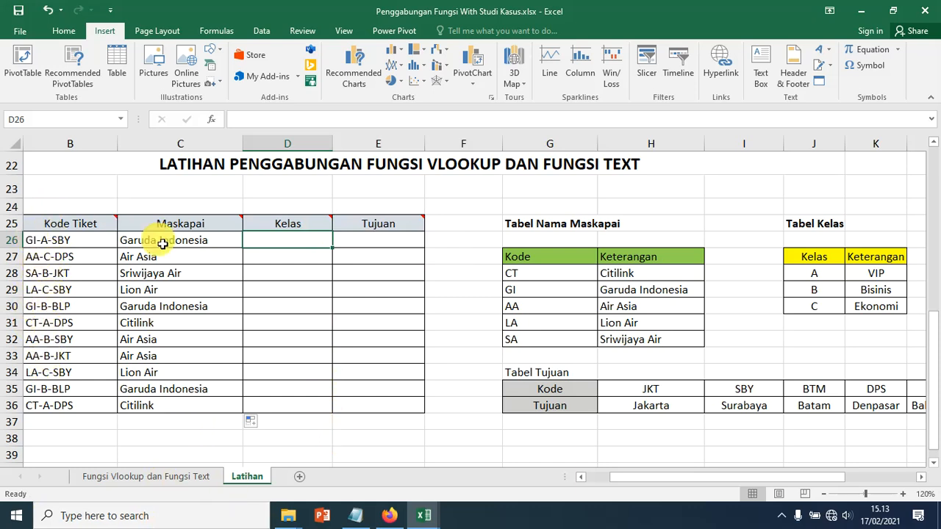
{"action": "left_click", "coordinate": [818, 279]}
{"action": "left_click", "coordinate": [882, 280]}
{"action": "left_click", "coordinate": [310, 241]}
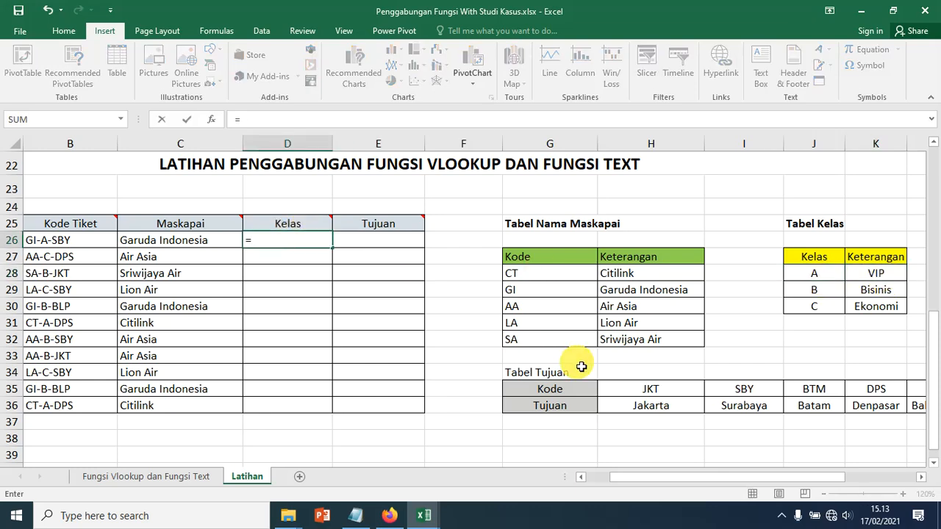
{"action": "type", "text": "=VLOOKUP("}
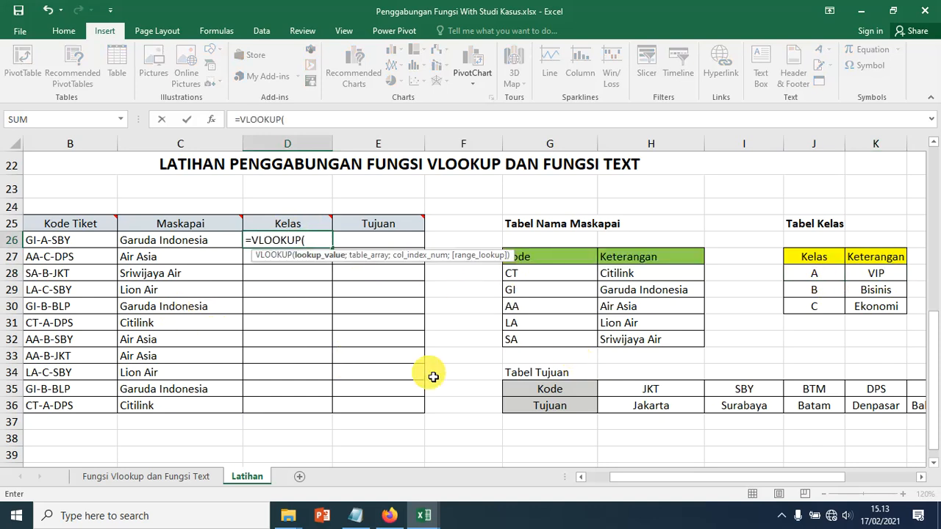
- Nest MID(B26;4;1) as the lookup value of the VLOOKUP formula in D26
{"action": "type", "text": "MID("}
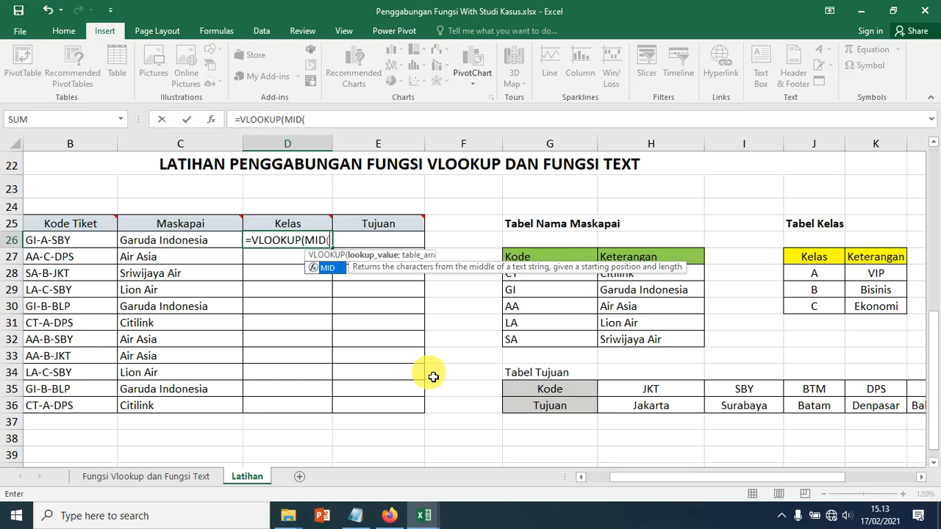
{"action": "left_click", "coordinate": [51, 248]}
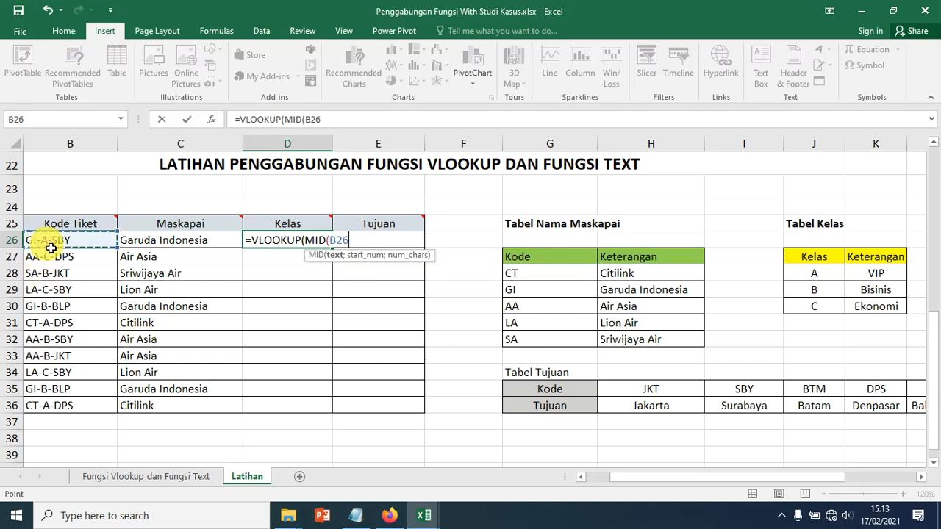
{"action": "type", "text": ";"}
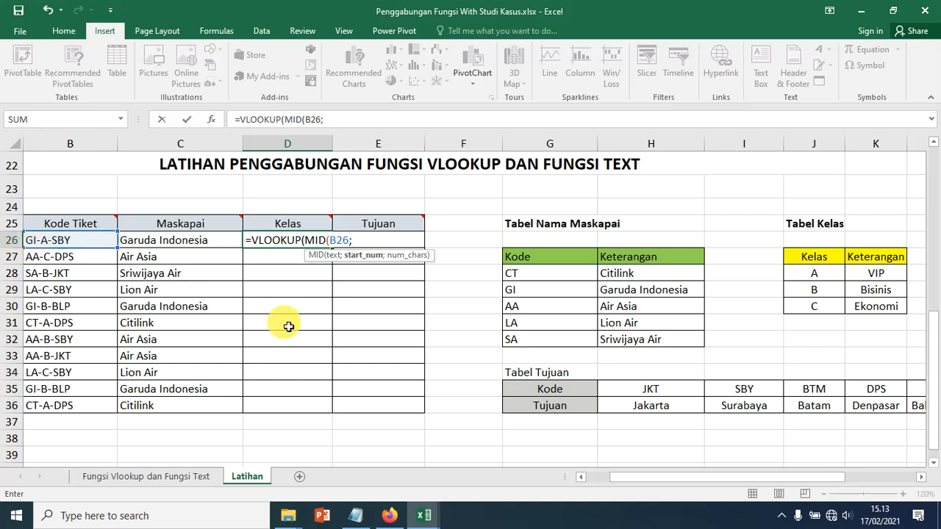
{"action": "type", "text": "4;"}
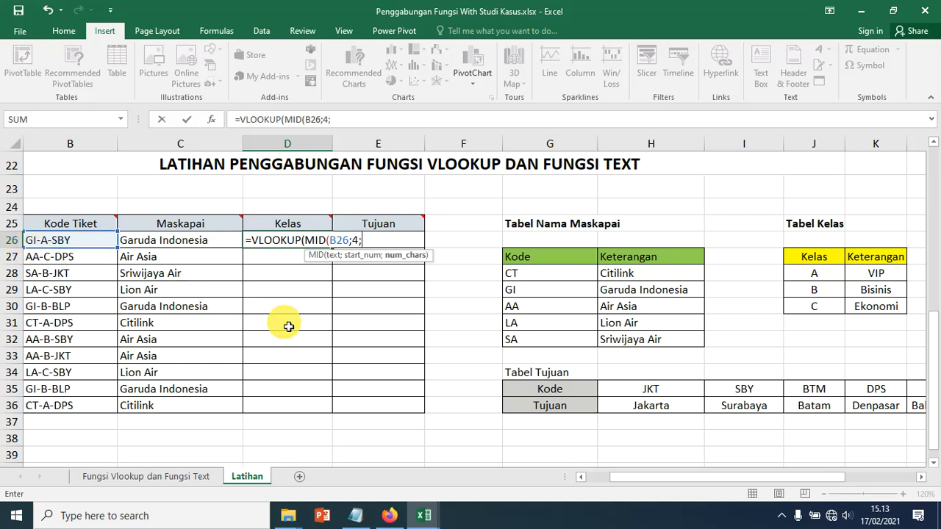
{"action": "type", "text": "1);"}
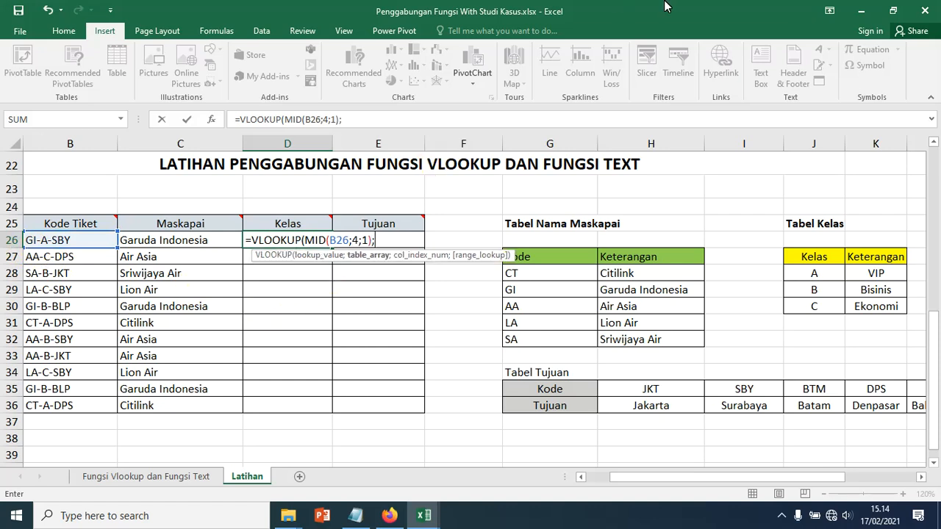
- Complete the D26 formula with the absolute class table range $J$27:$K$30, column index 2 and exact match 0, and fill it down to D36
{"action": "left_click_drag", "start_coordinate": [813, 259], "coordinate": [879, 309]}
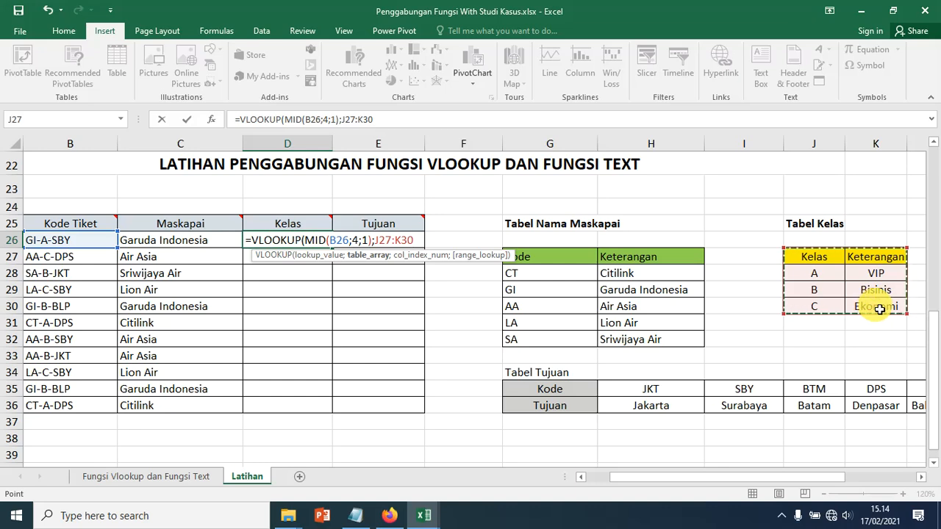
{"action": "key", "text": "F4"}
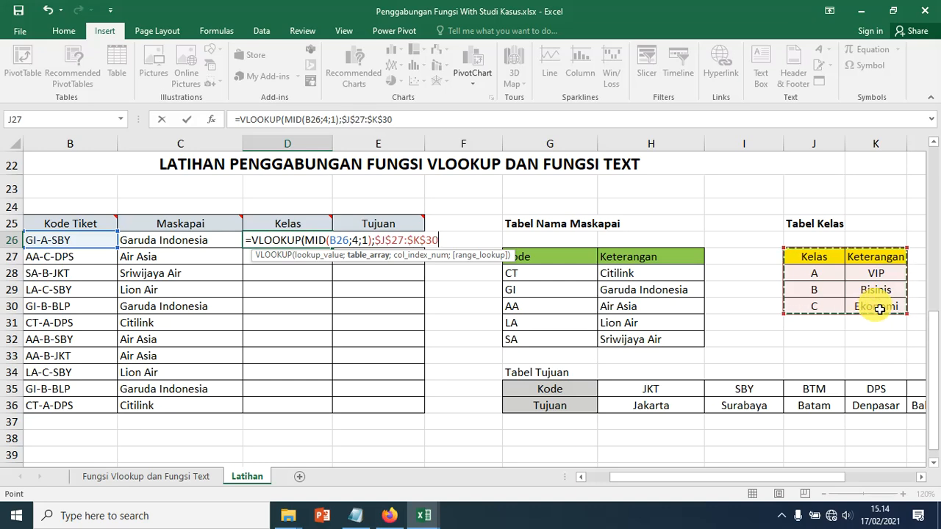
{"action": "type", "text": ";2;"}
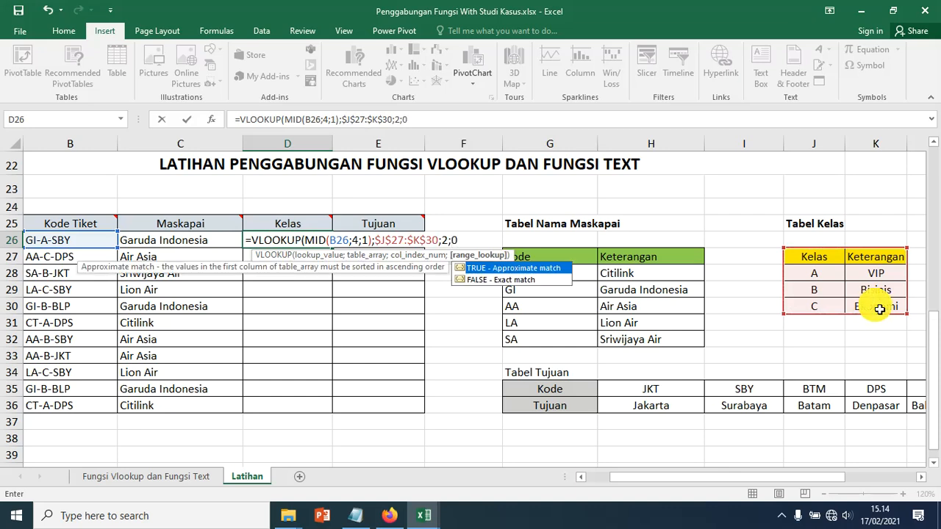
{"action": "type", "text": "0)"}
{"action": "key", "text": "Return"}
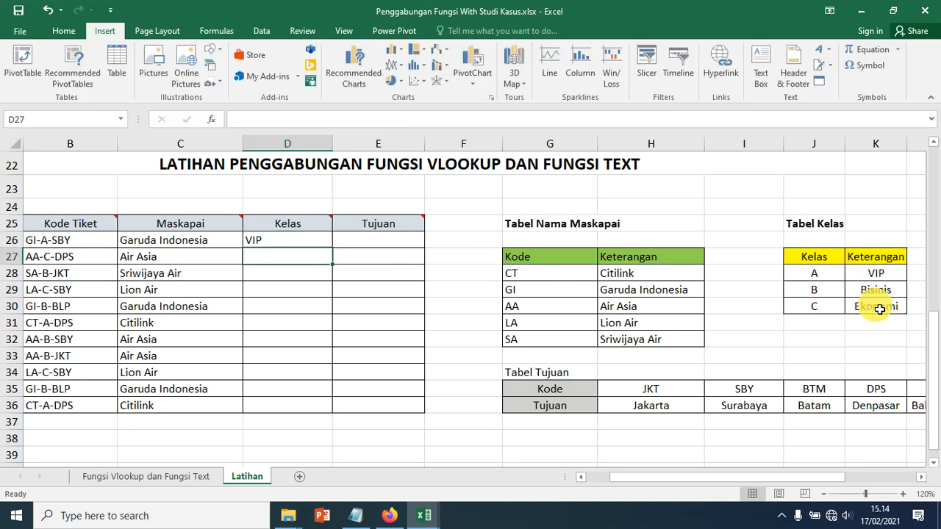
{"action": "left_click", "coordinate": [319, 243]}
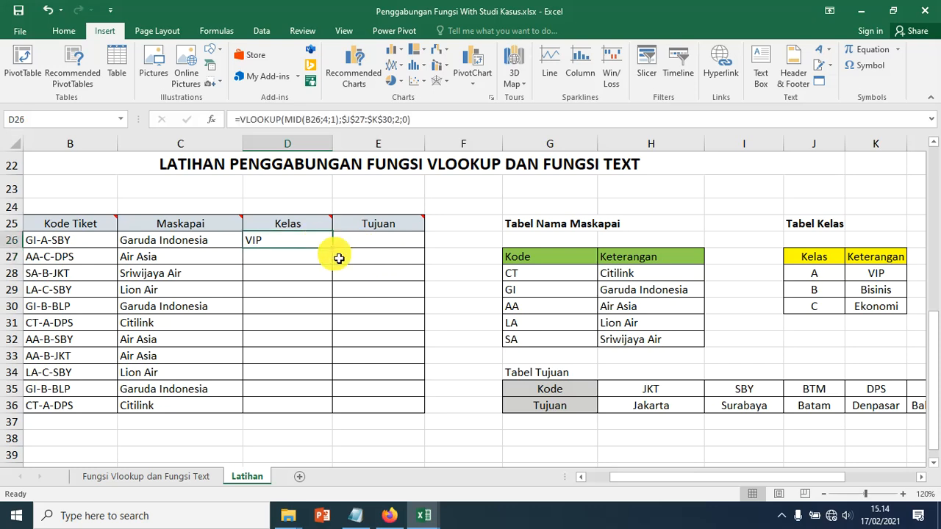
{"action": "left_click_drag", "start_coordinate": [336, 253], "coordinate": [336, 416]}
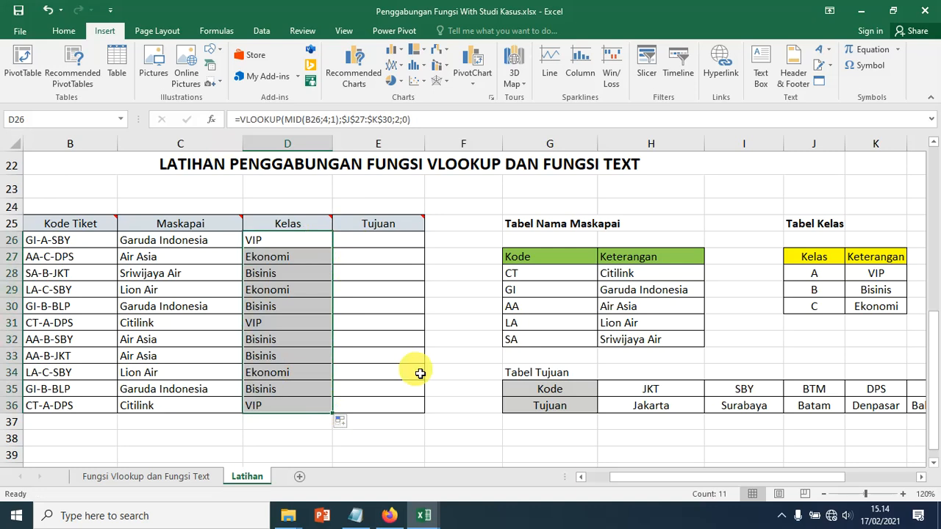
- Start a VLOOKUP formula in E26, the first Tujuan cell, with RIGHT(B26;3) as its lookup value
{"action": "left_click", "coordinate": [403, 244]}
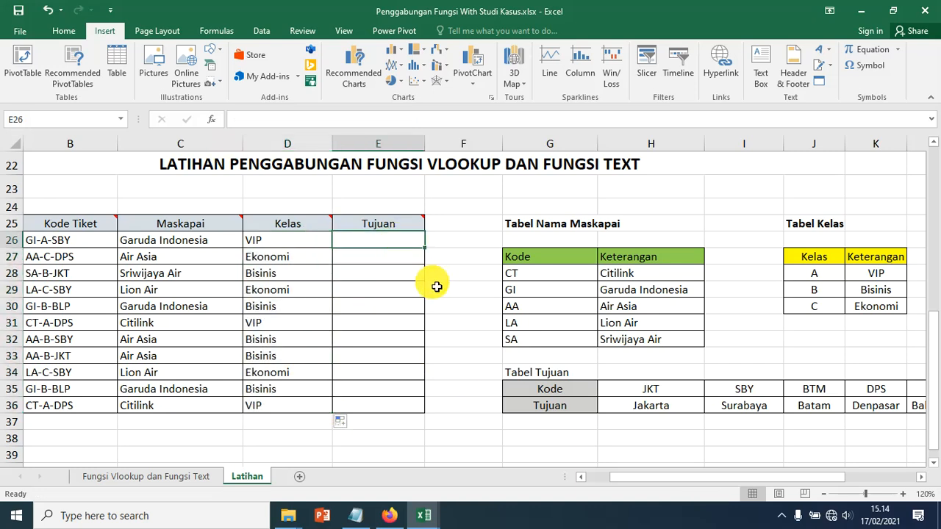
{"action": "type", "text": "=V"}
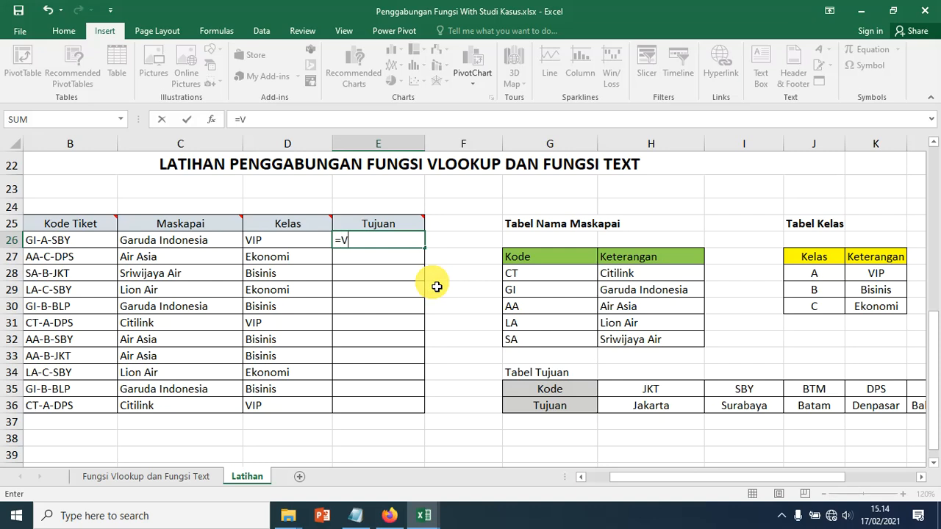
{"action": "type", "text": "LO"}
{"action": "key", "text": "Tab"}
{"action": "type", "text": "RIGHT("}
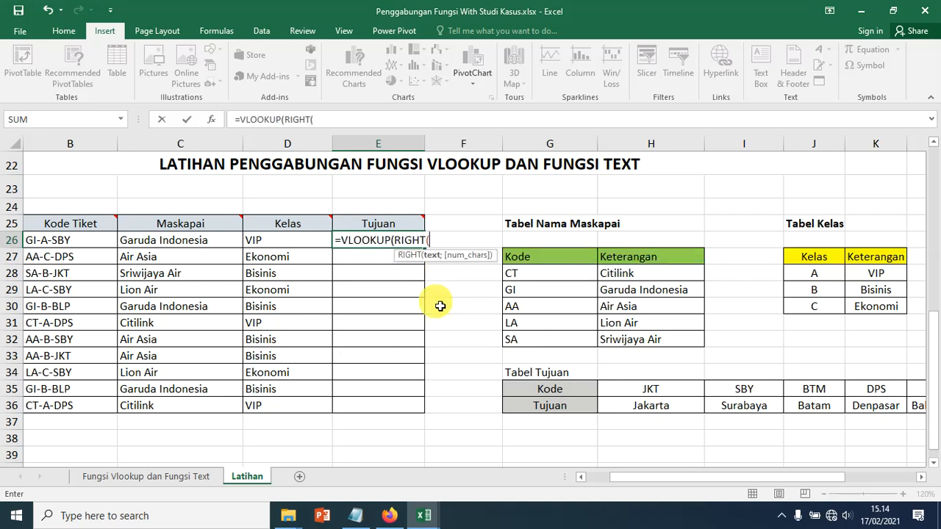
{"action": "left_click", "coordinate": [84, 240]}
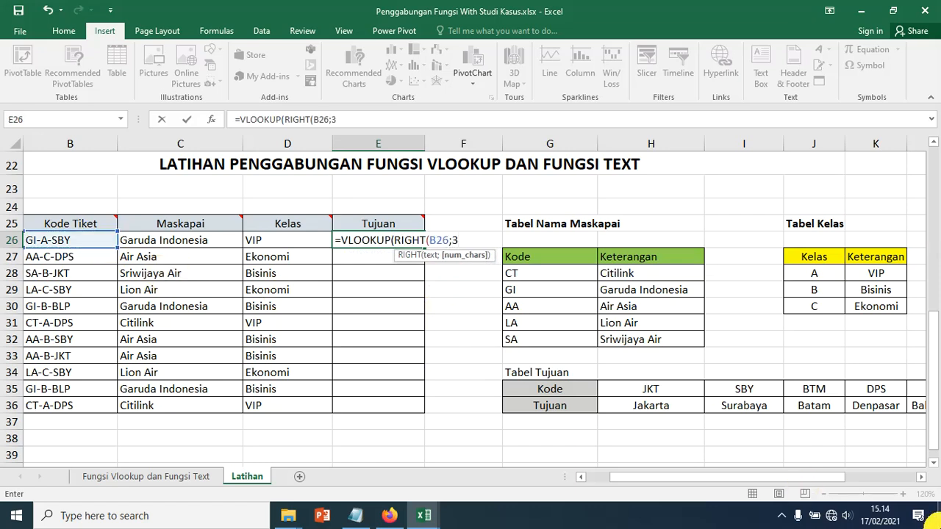
{"action": "type", "text": ";3);"}
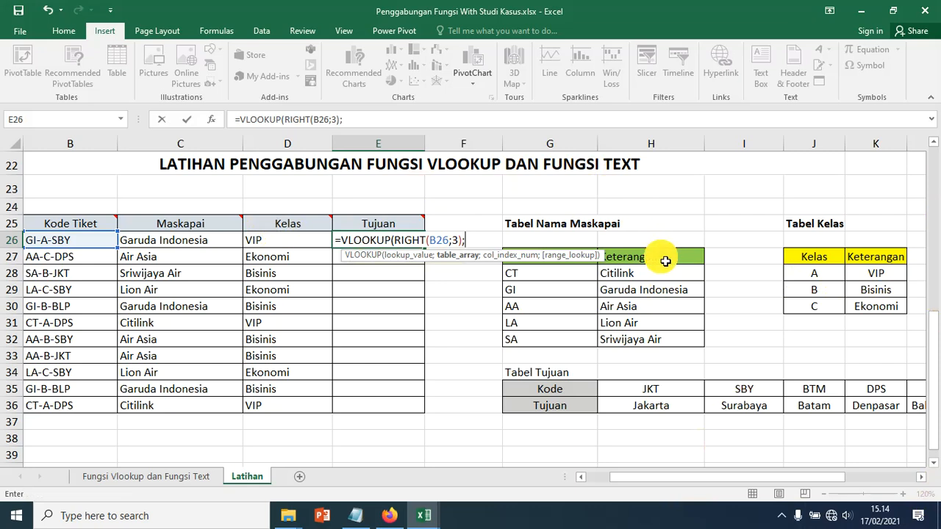
- Add the absolute destination table range $G$35:$M$36, index number 2 and exact match 0 to the E26 formula
{"action": "left_click_drag", "start_coordinate": [546, 388], "coordinate": [727, 403]}
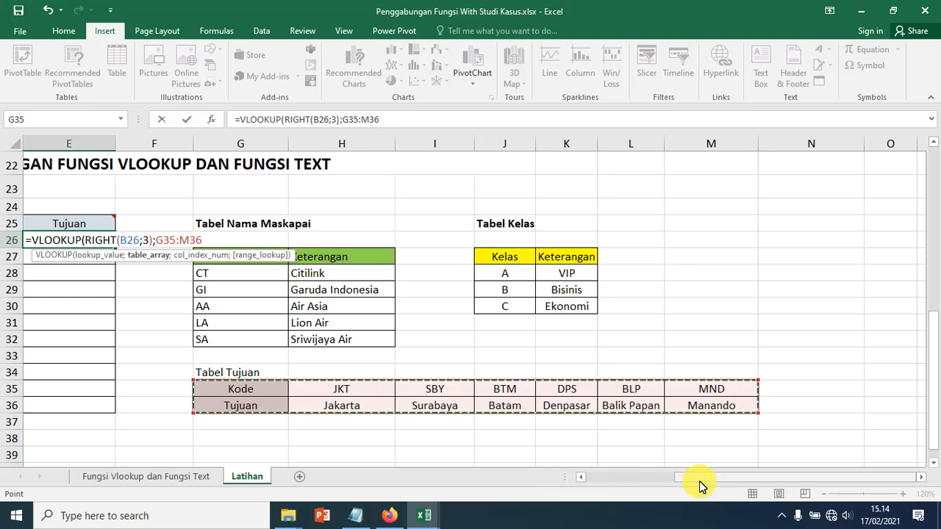
{"action": "key", "text": "F4"}
{"action": "type", "text": ";2"}
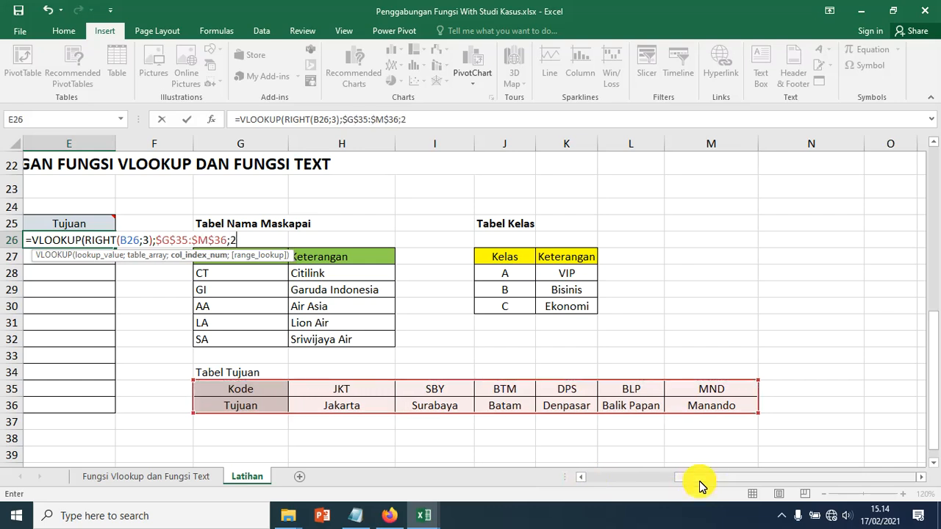
{"action": "type", "text": ";0)"}
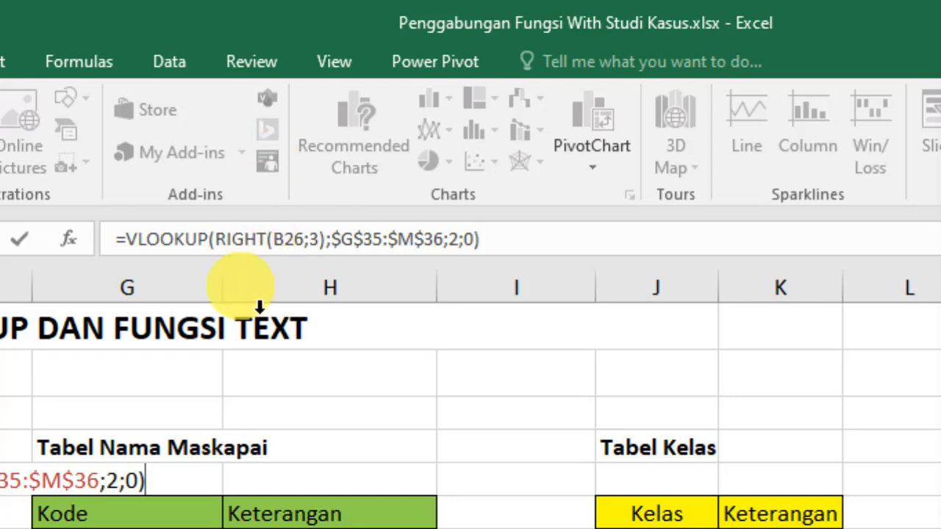
- Replace VLOOKUP with HLOOKUP in the E26 formula to suit the horizontal destination table, and enter the formula
{"action": "left_click", "coordinate": [138, 239]}
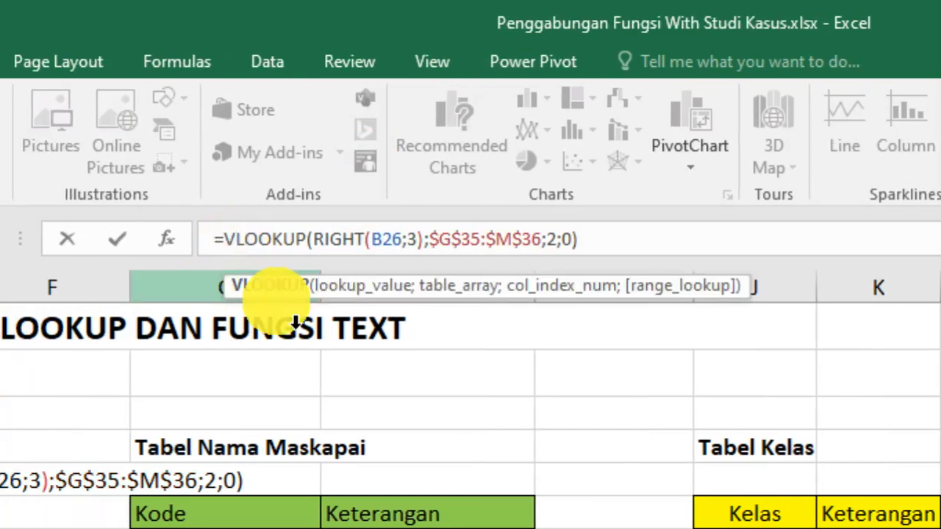
{"action": "key", "text": "BackSpace"}
{"action": "type", "text": "H"}
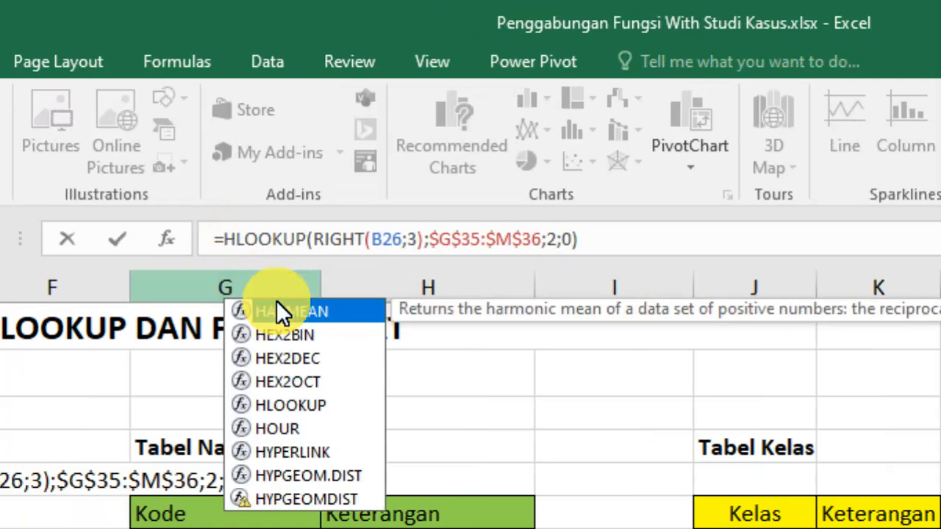
{"action": "key", "text": "Return"}
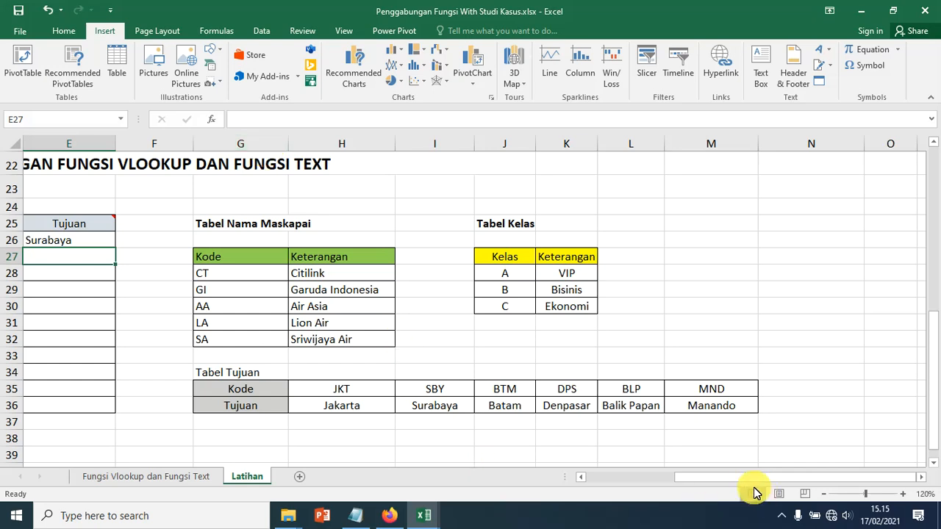
- Fill the E26 formula down the Tujuan column to E36 and check the copied formula in E30
{"action": "left_click_drag", "start_coordinate": [737, 479], "coordinate": [618, 486]}
{"action": "left_click", "coordinate": [450, 242]}
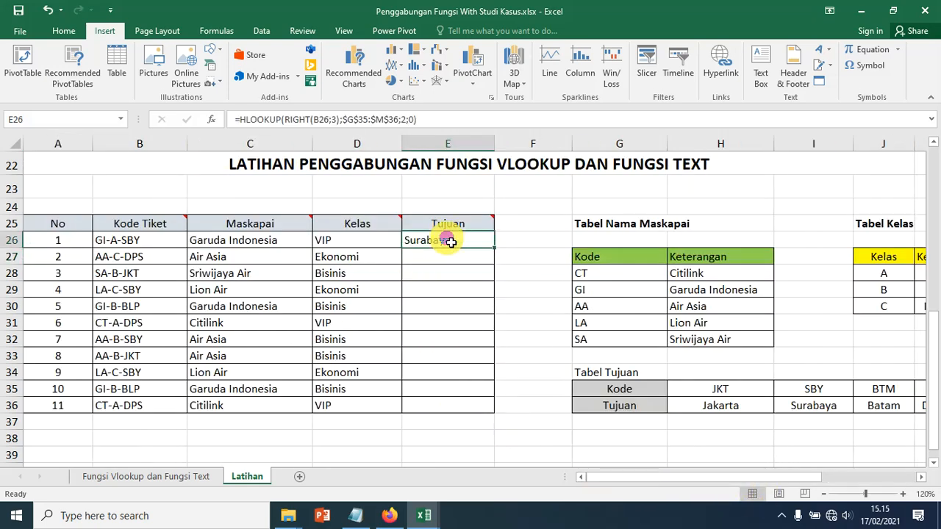
{"action": "left_click_drag", "start_coordinate": [495, 249], "coordinate": [494, 415]}
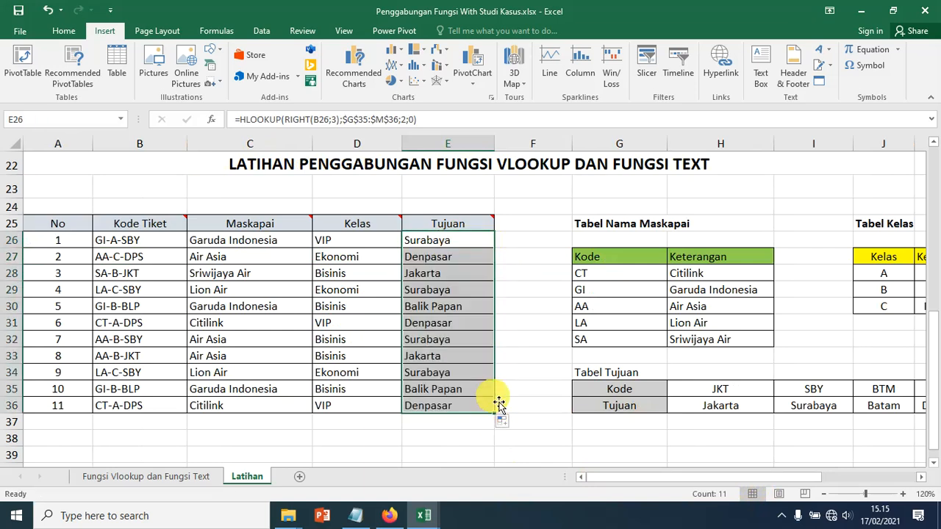
{"action": "left_click", "coordinate": [464, 315]}
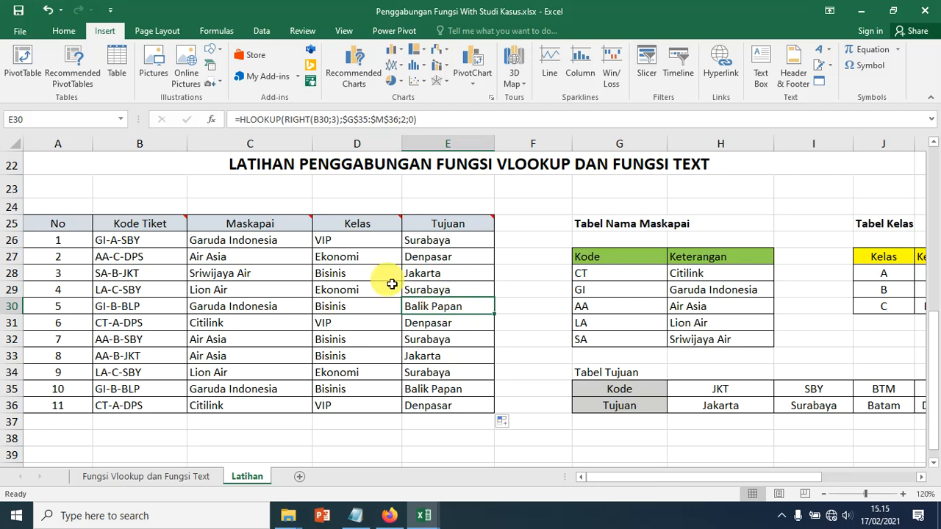
- Review the combined VLOOKUP and LEFT formulas in cells C26 and C29 of the Maskapai column
{"action": "left_click", "coordinate": [241, 247]}
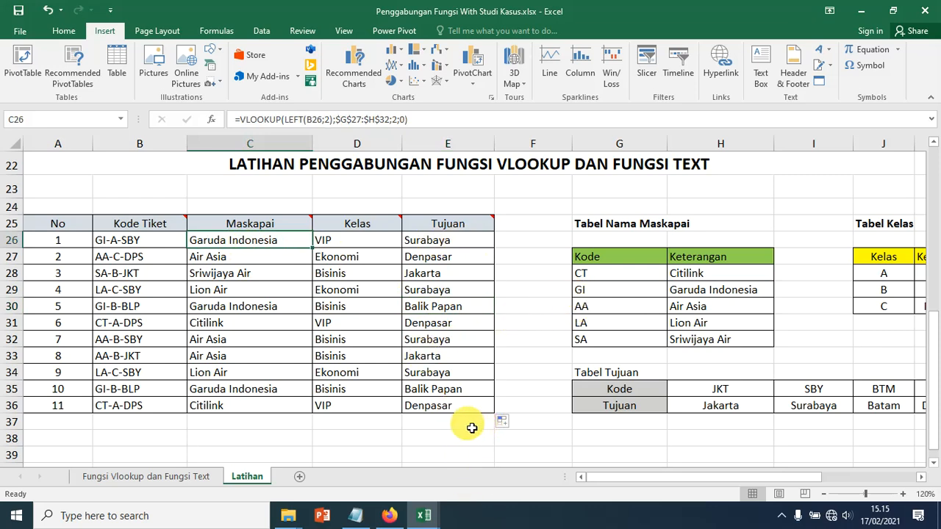
{"action": "left_click", "coordinate": [274, 286]}
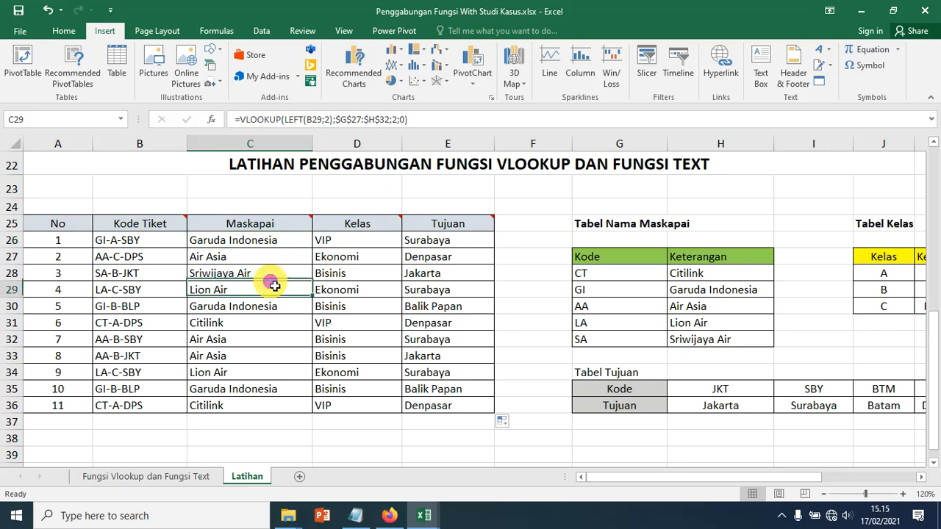
{"action": "left_click", "coordinate": [231, 240]}
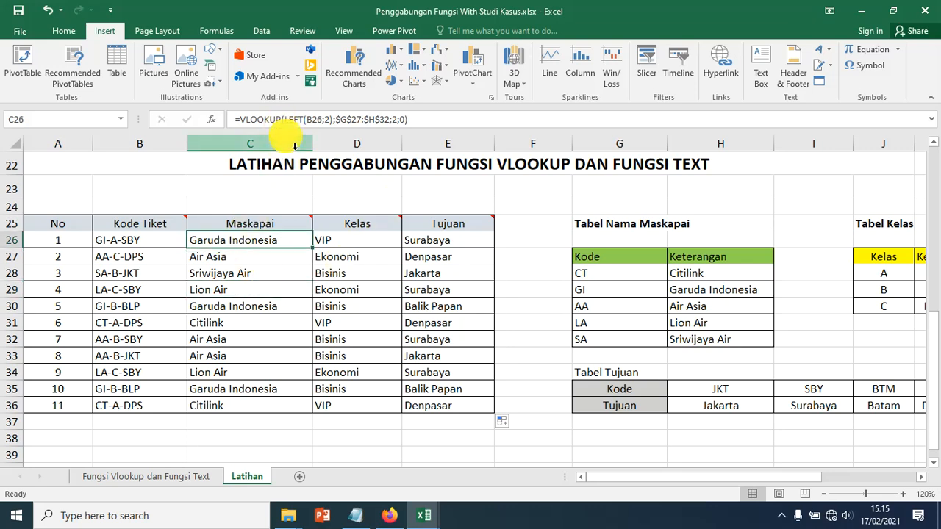